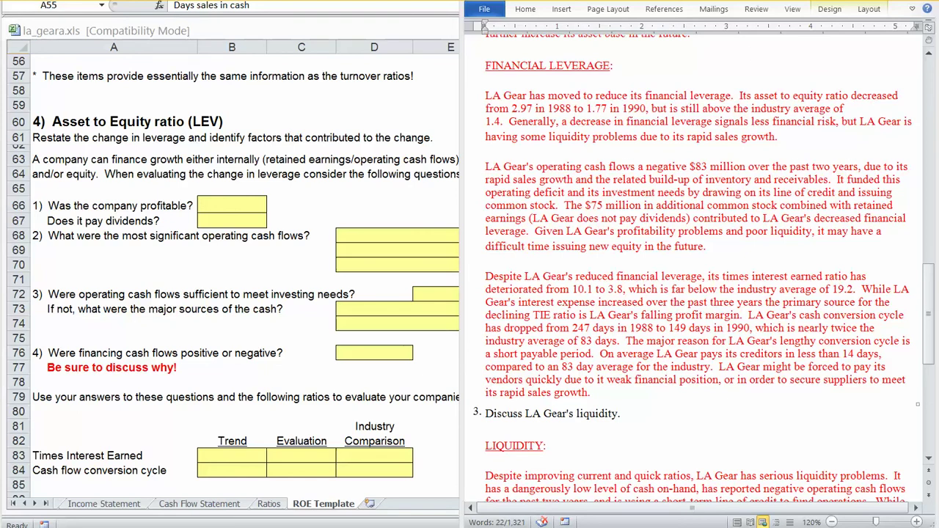
# Step: Compare the leverage and liquidity ratios on the Ratios sheet, including the industry column, with the Financial Leverage discussion in the Word document
pyautogui.hotkey('ctrl', 'pageup')
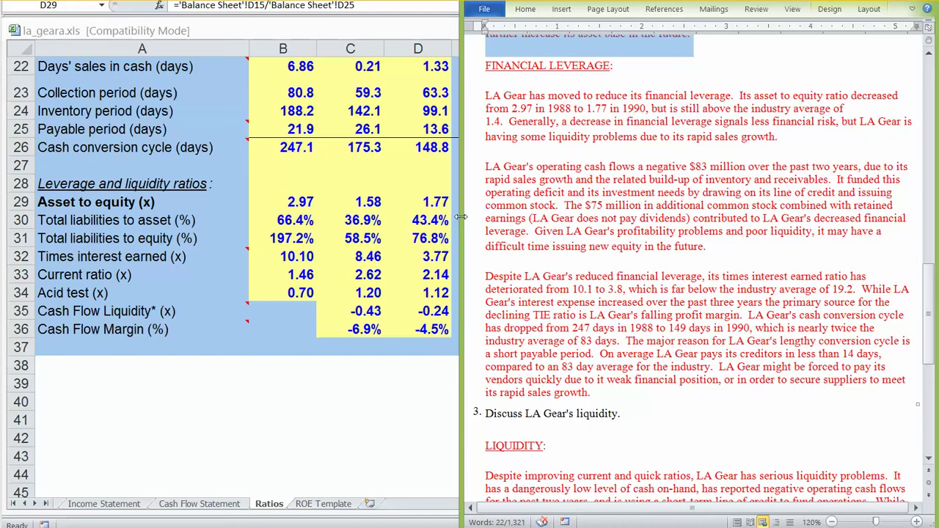
pyautogui.moveTo(461, 216); pyautogui.dragTo(543, 217)
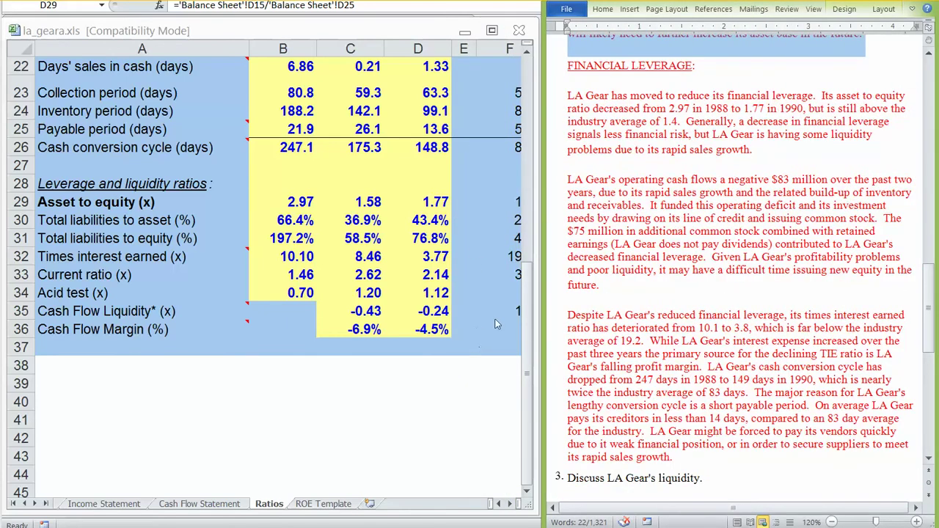
pyautogui.moveTo(687, 121); pyautogui.dragTo(753, 162)
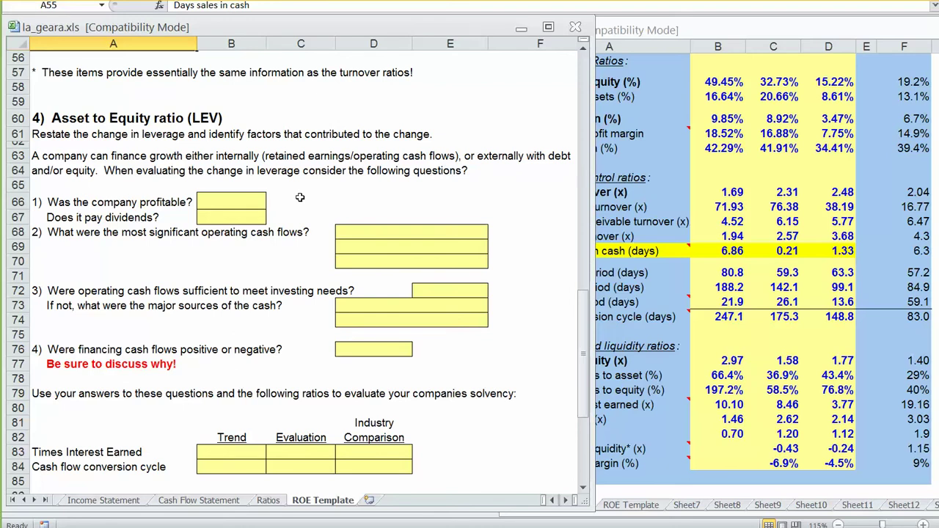
# Step: Check net income on the solution workbook's income statement and answer Yes to whether the company was profitable in B66
pyautogui.click(256, 201)
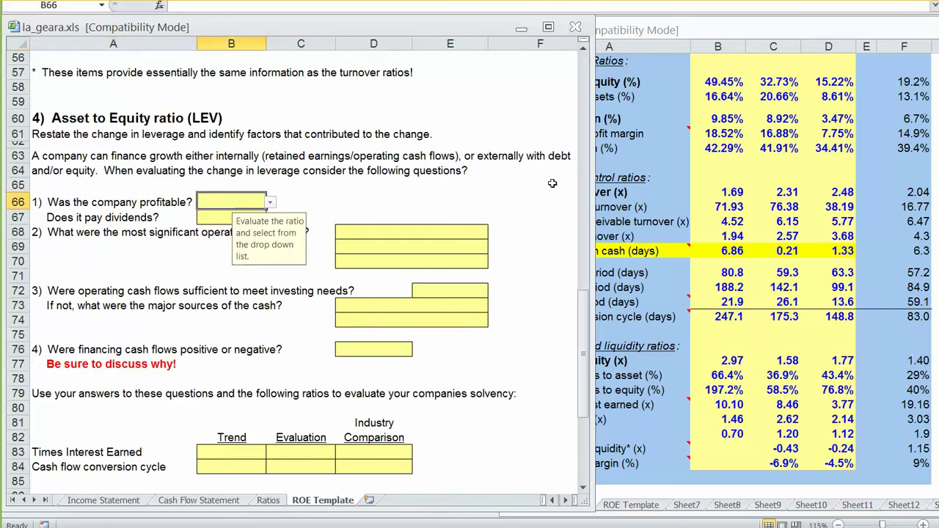
pyautogui.hotkey('ctrl', 'Tab')
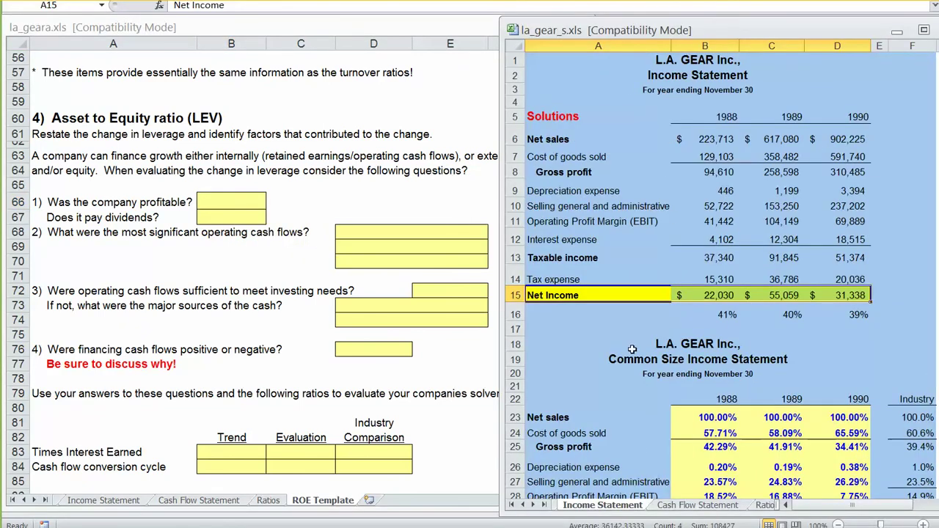
pyautogui.click(239, 200)
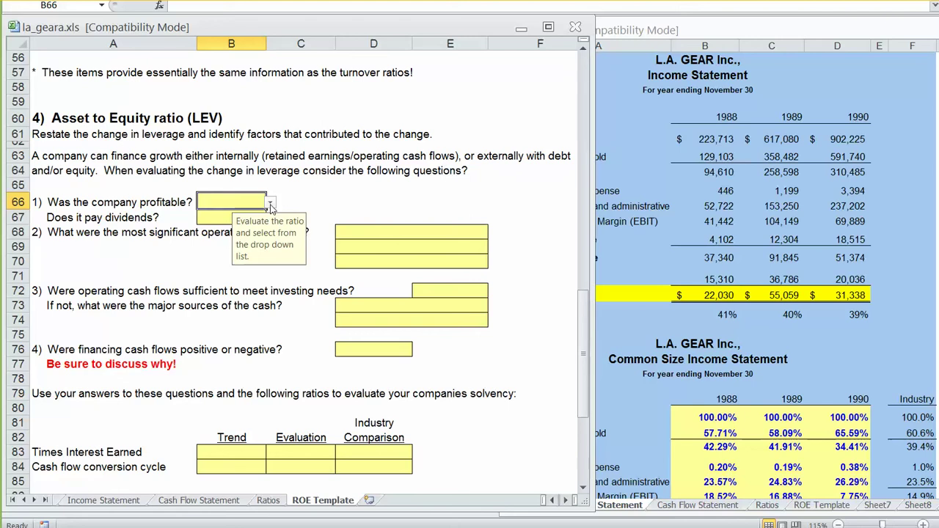
pyautogui.click(271, 207)
pyautogui.click(259, 211)
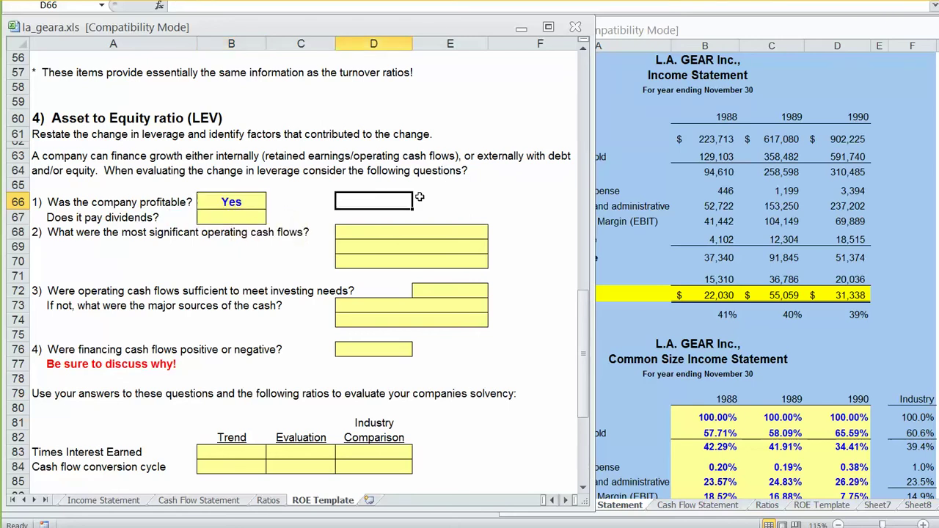
# Step: Check the solution workbook's Cash Flow Statement and answer No to whether the company pays dividends in B67
pyautogui.click(670, 258)
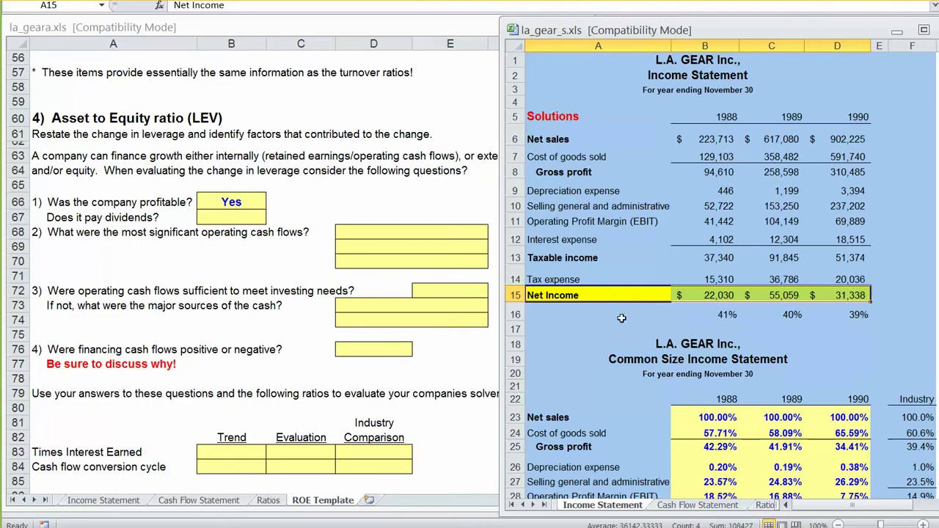
pyautogui.hotkey('ctrl', 'pagedown')
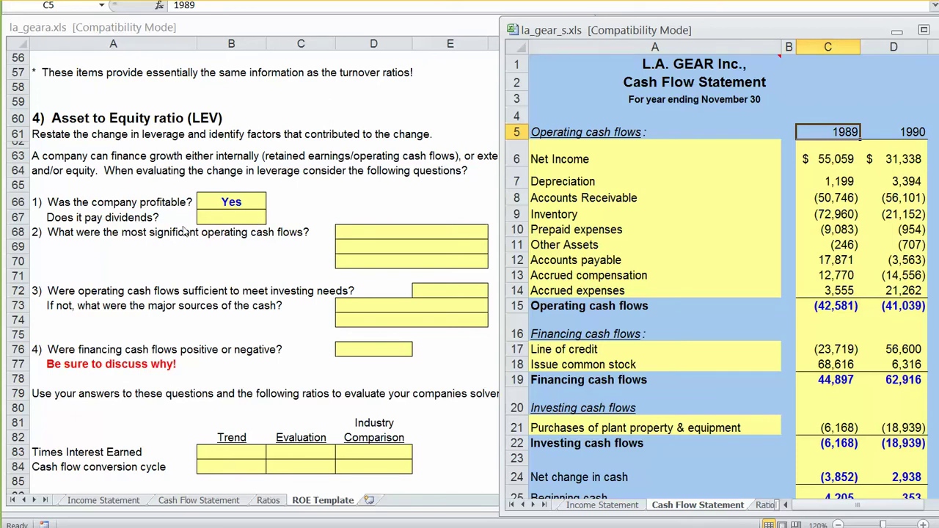
pyautogui.hotkey('ctrl', 'F6')
pyautogui.click(230, 217)
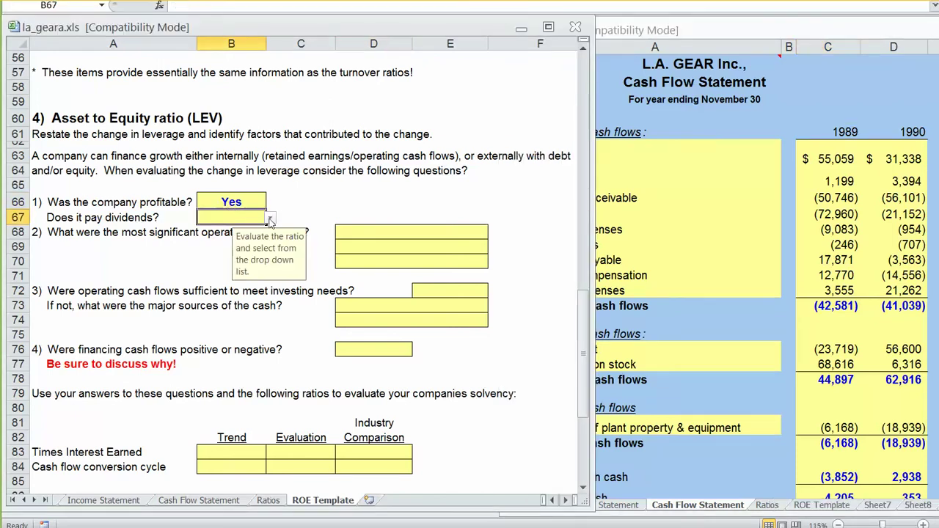
pyautogui.click(270, 217)
pyautogui.click(243, 241)
pyautogui.click(514, 218)
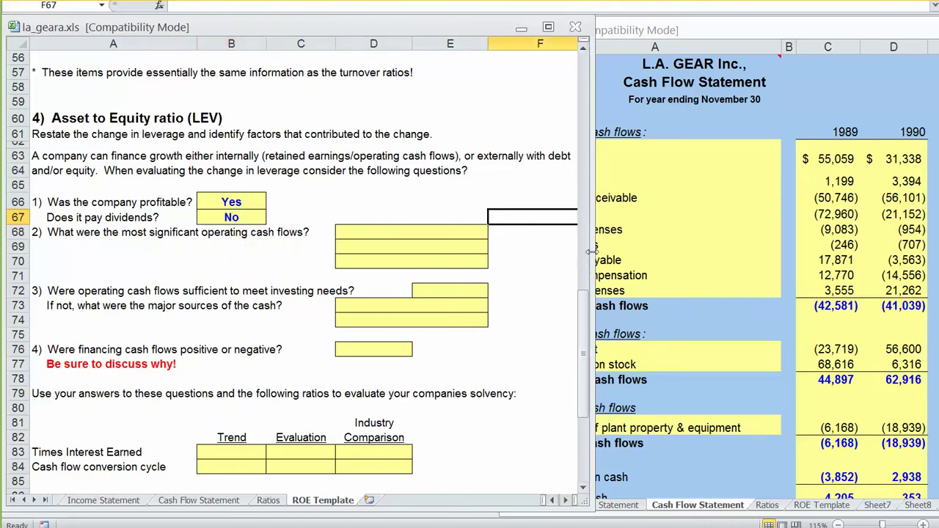
# Step: Narrow the template window to uncover the cash flow statement and answer No to whether operating cash flows met investing needs in E72
pyautogui.moveTo(587, 261); pyautogui.dragTo(519, 259)
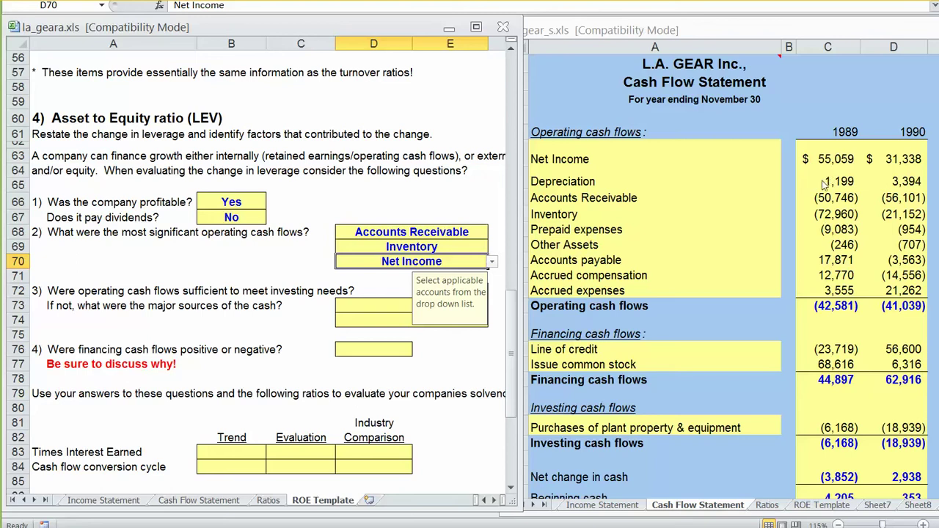
pyautogui.click(356, 306)
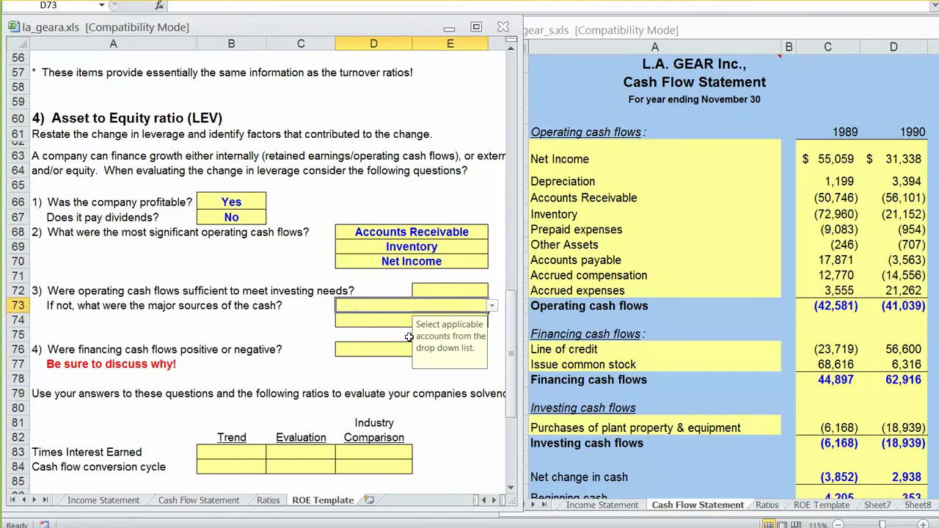
pyautogui.click(425, 291)
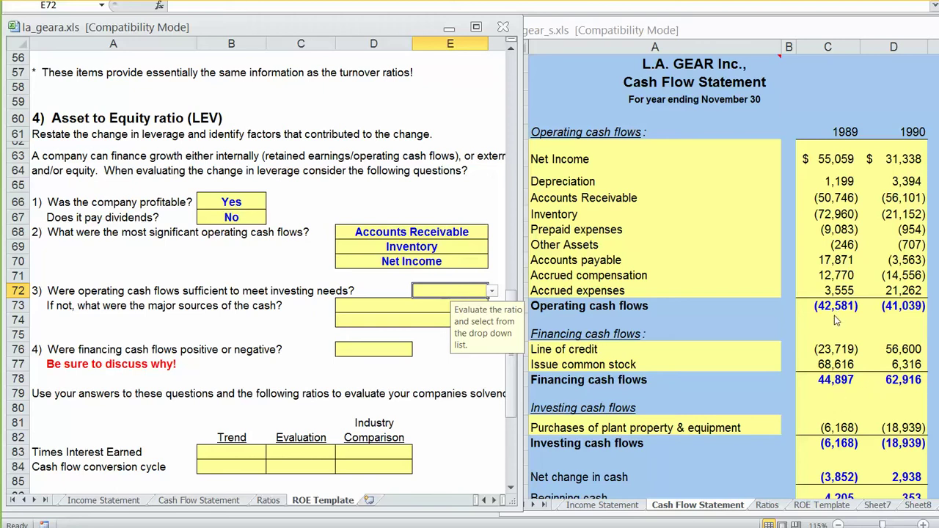
pyautogui.click(491, 292)
pyautogui.click(400, 314)
pyautogui.click(388, 311)
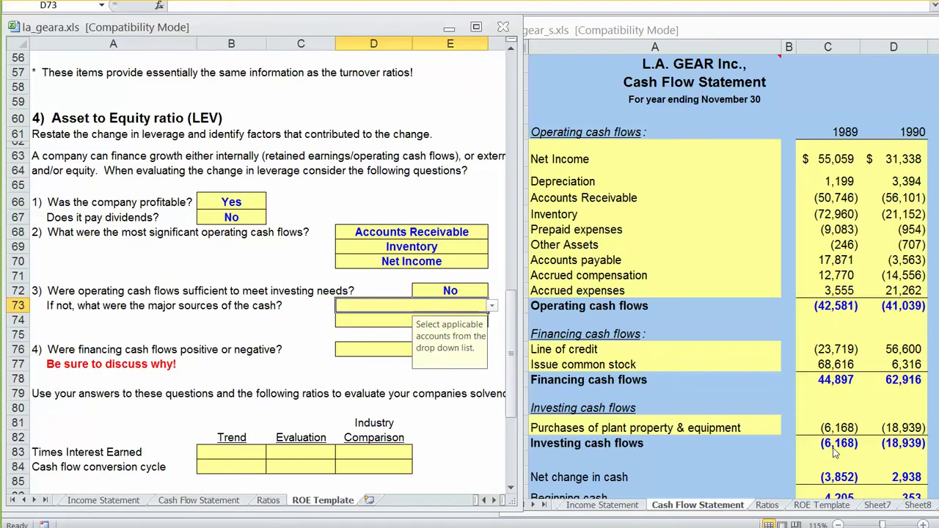
# Step: Trace the 1989 line of credit cash flow back to the 1988 and 1989 line of credit balances on the Balance Sheet
pyautogui.hotkey('ctrl', 'F6')
pyautogui.click(830, 353)
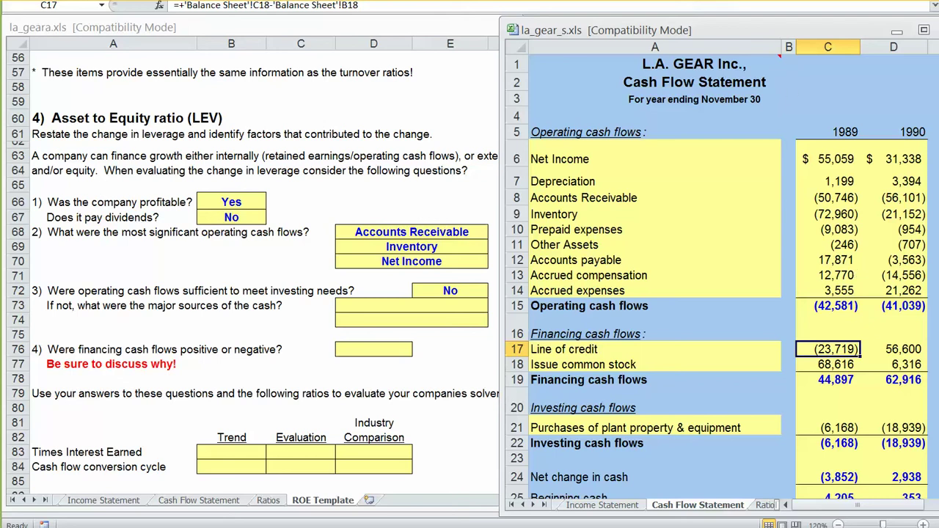
pyautogui.hotkey('ctrl', 'pageup')
pyautogui.hotkey('ctrl', 'pageup')
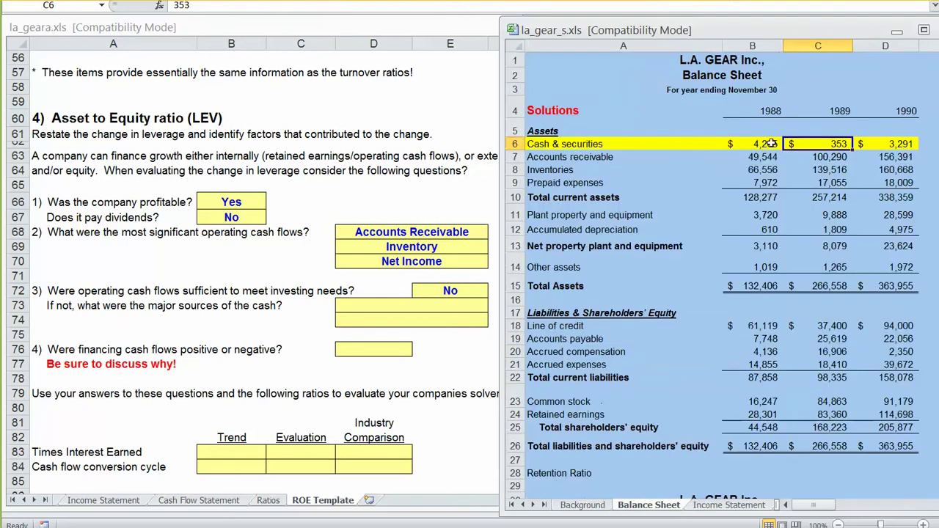
pyautogui.click(758, 328)
pyautogui.click(833, 326)
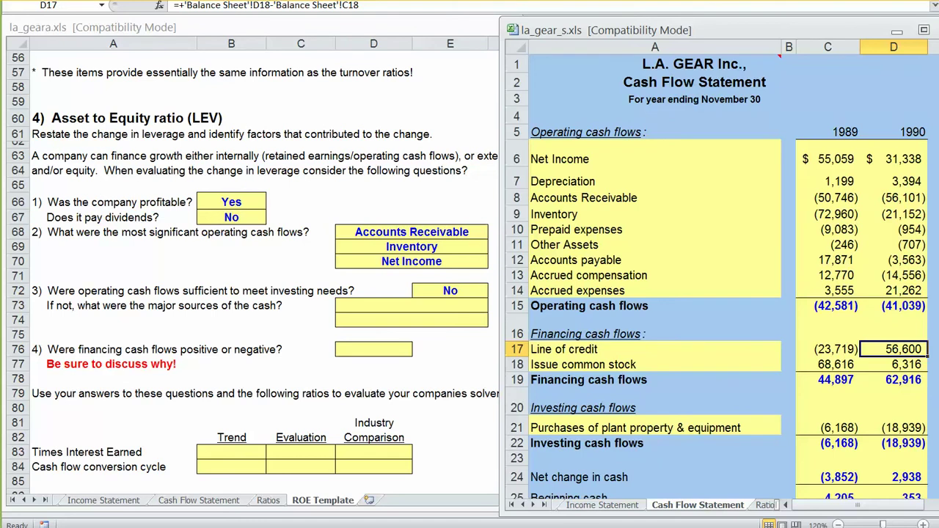
# Step: Enter Common Stock and Short-term debt as the major sources of the cash in D73 and D74
pyautogui.click(368, 304)
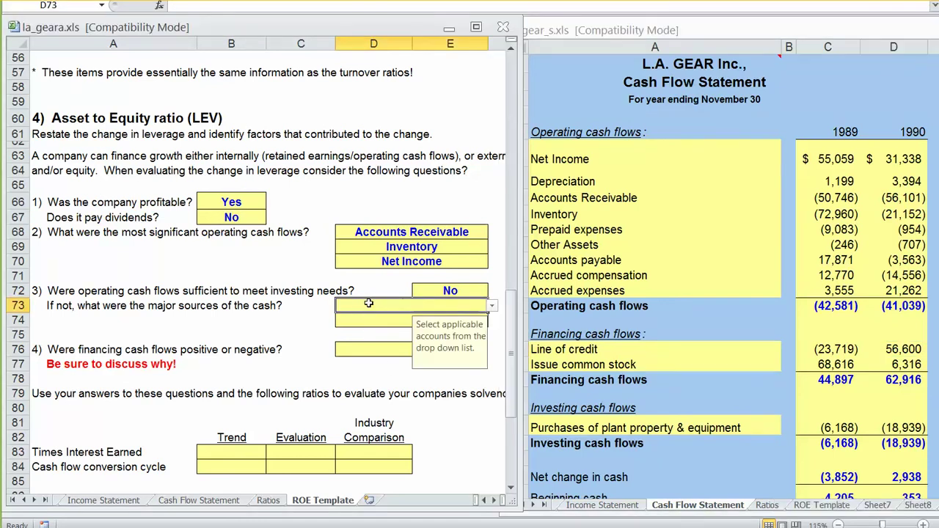
pyautogui.click(491, 307)
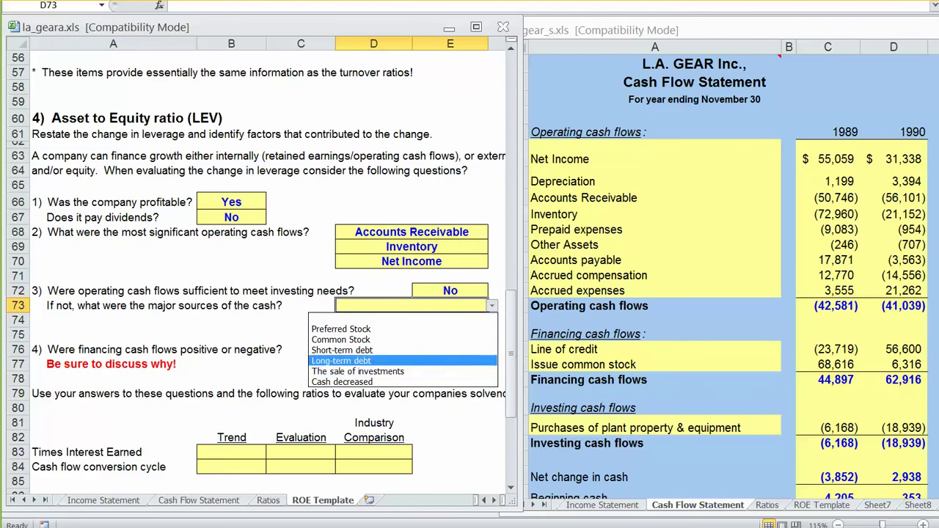
pyautogui.press('Escape')
pyautogui.press('Down')
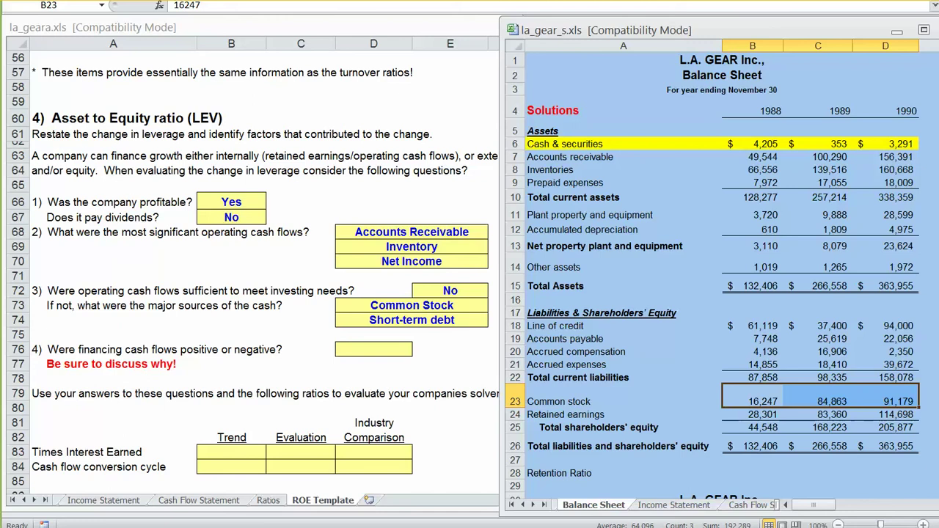
# Step: Review the cash flow statement and 1988–1990 net sales, and answer Positive for the financing cash flows question in D76
pyautogui.click(748, 506)
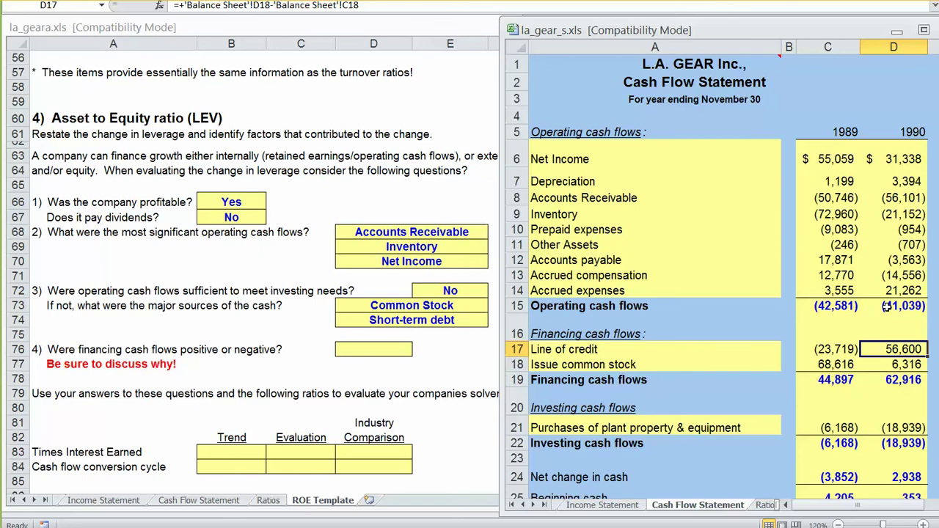
pyautogui.click(621, 508)
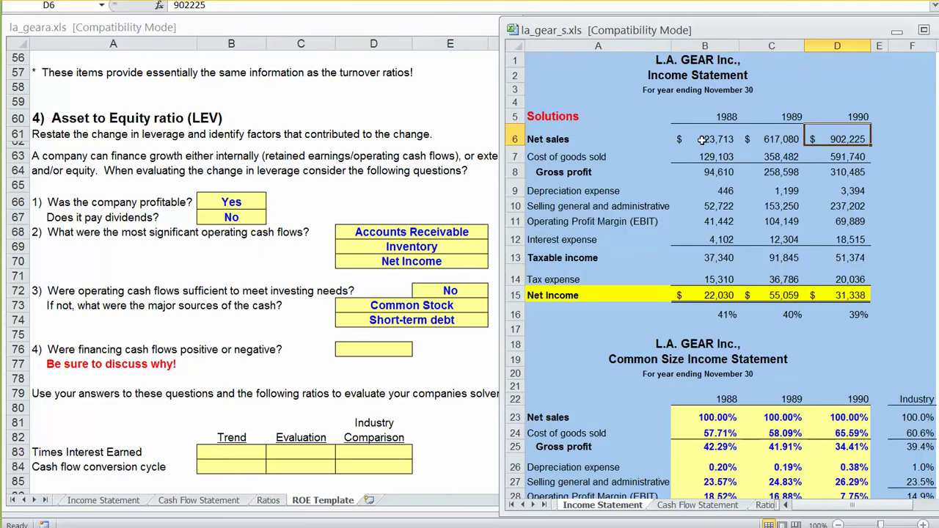
pyautogui.moveTo(579, 139); pyautogui.dragTo(829, 140)
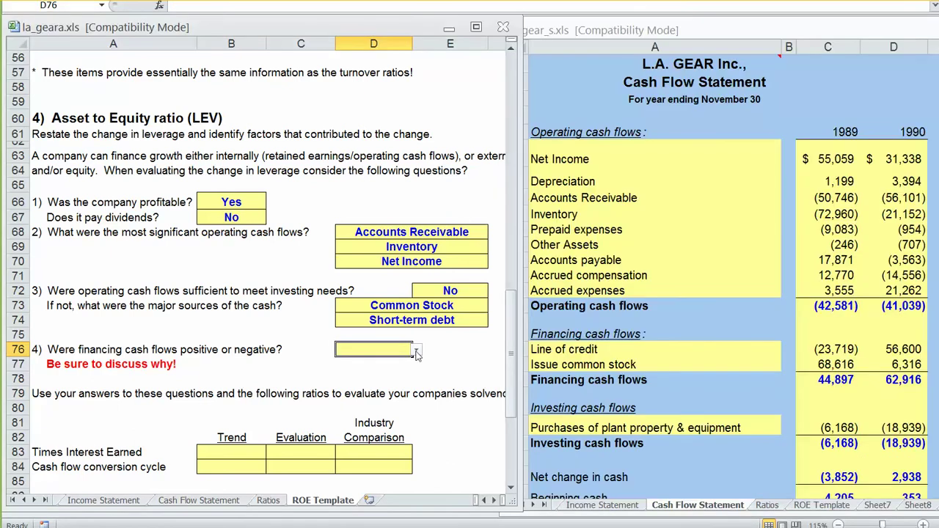
pyautogui.click(416, 351)
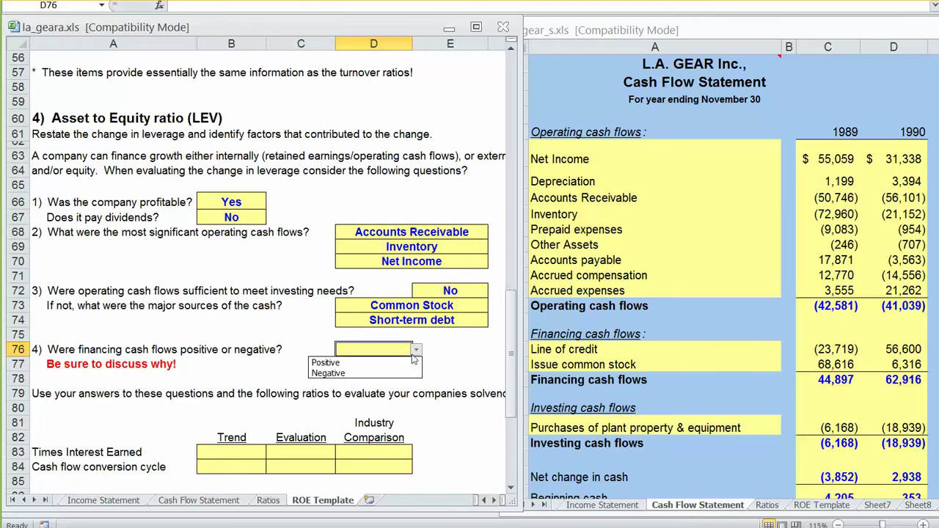
pyautogui.click(407, 362)
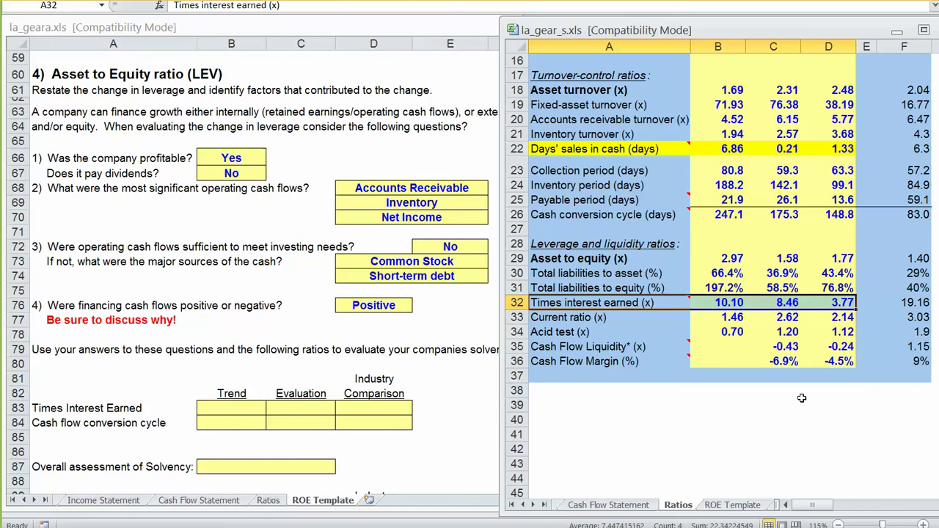
# Step: Rate Times Interest Earned with trend Decrease, evaluation Worse and industry comparison Worse
pyautogui.click(248, 408)
pyautogui.click(270, 409)
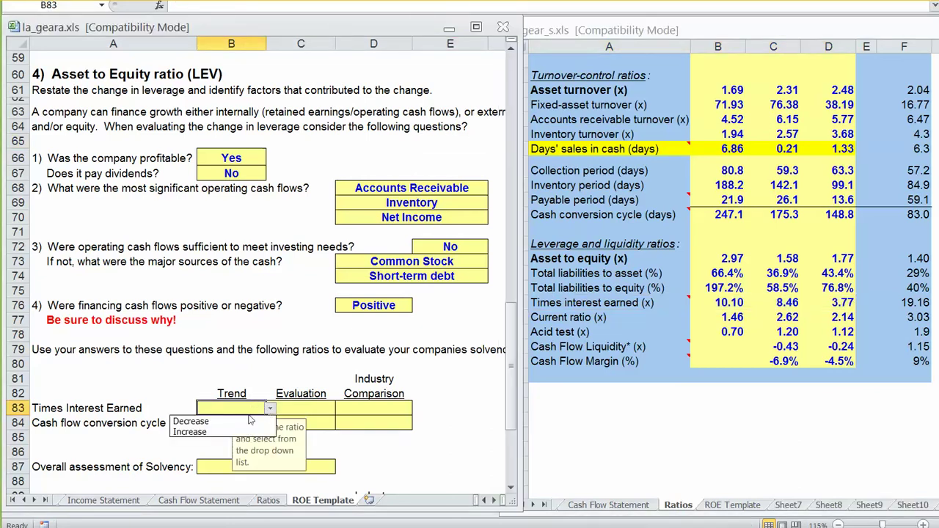
pyautogui.click(250, 421)
pyautogui.click(322, 408)
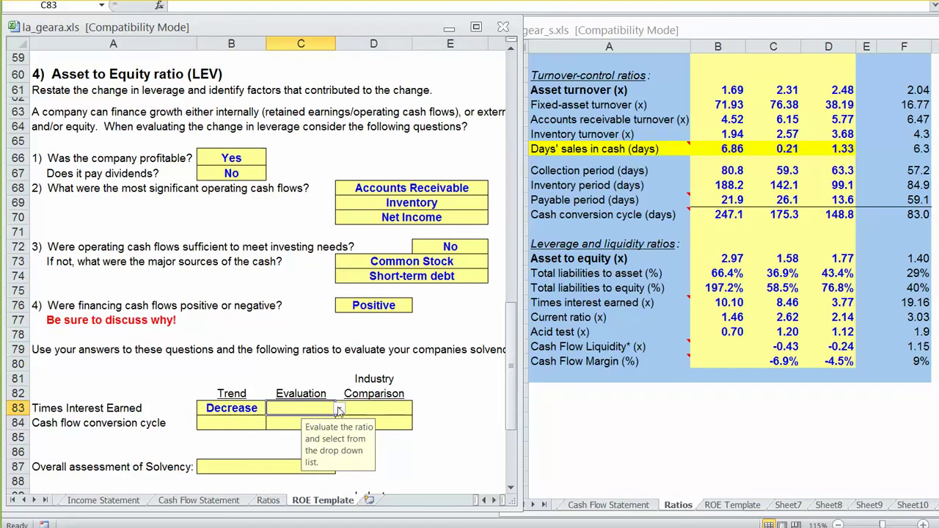
pyautogui.click(339, 408)
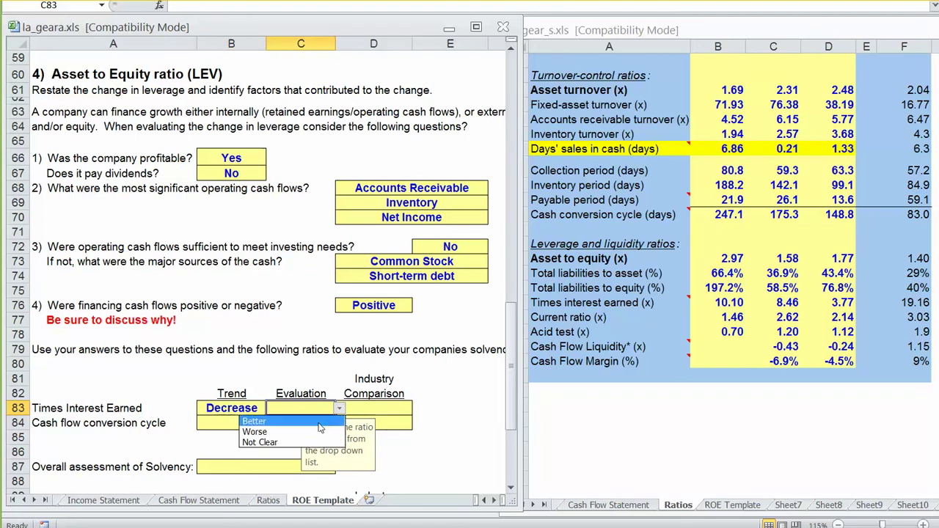
pyautogui.click(317, 431)
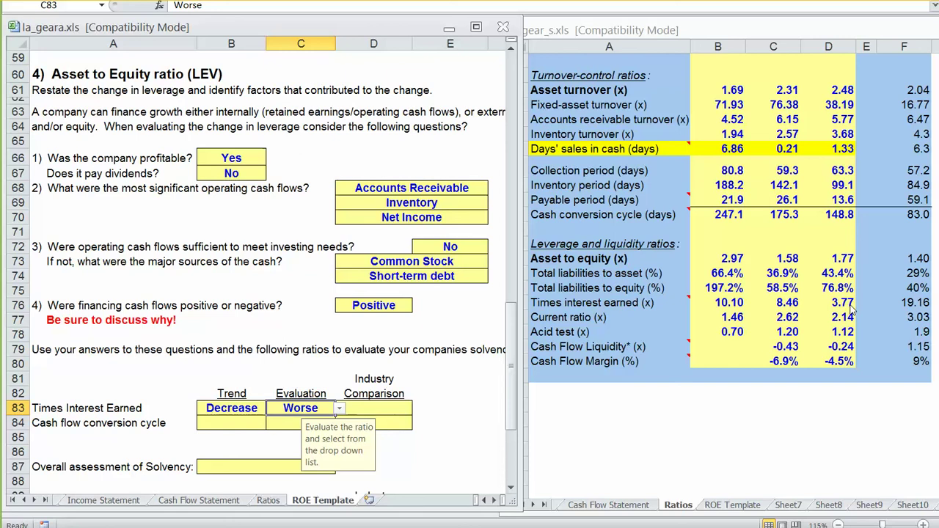
pyautogui.click(396, 411)
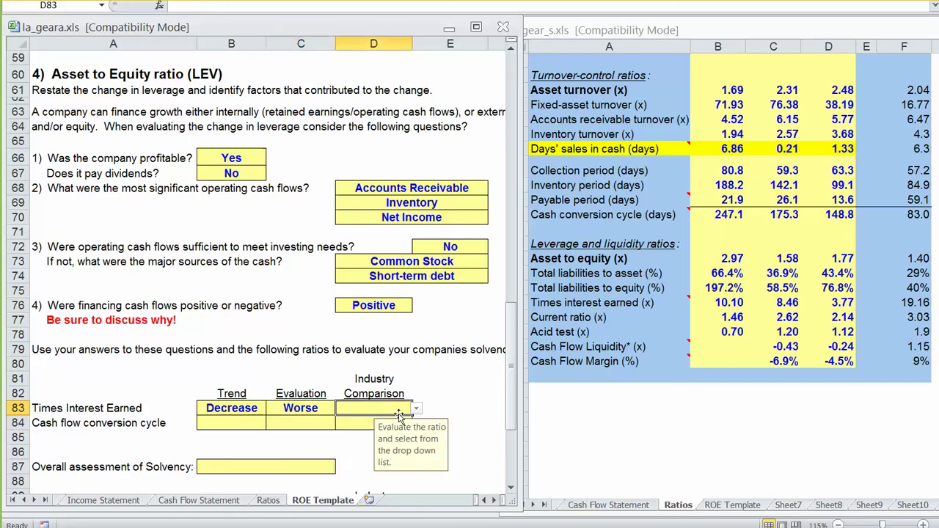
pyautogui.click(417, 411)
pyautogui.click(356, 428)
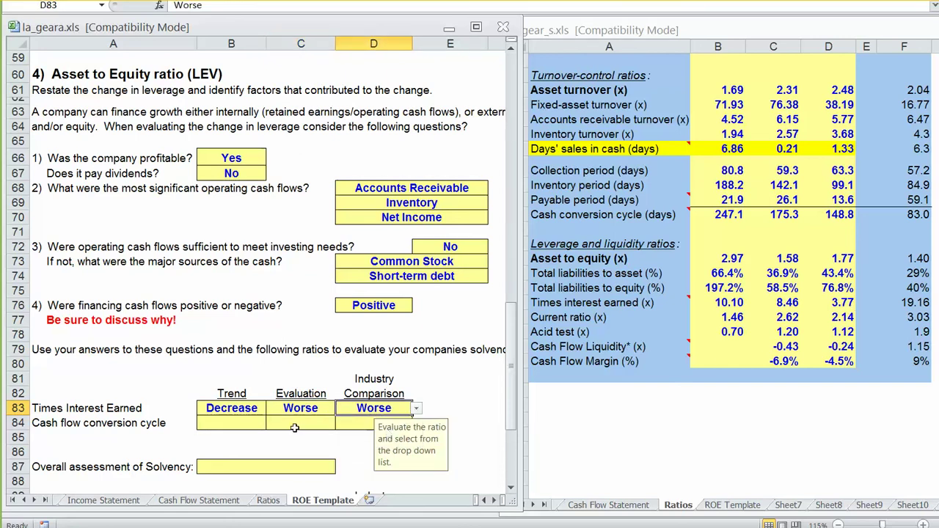
# Step: Set the trend of the cash flow conversion cycle to Decrease
pyautogui.click(251, 426)
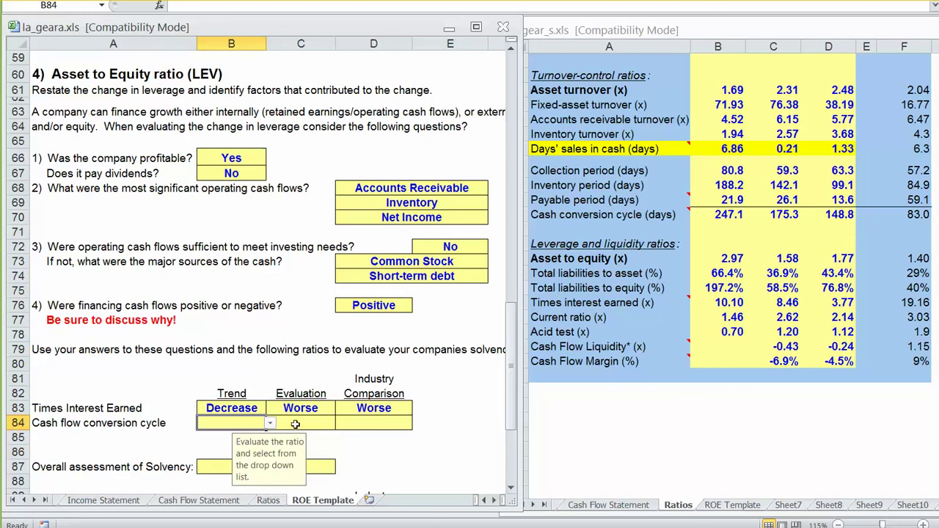
pyautogui.click(269, 424)
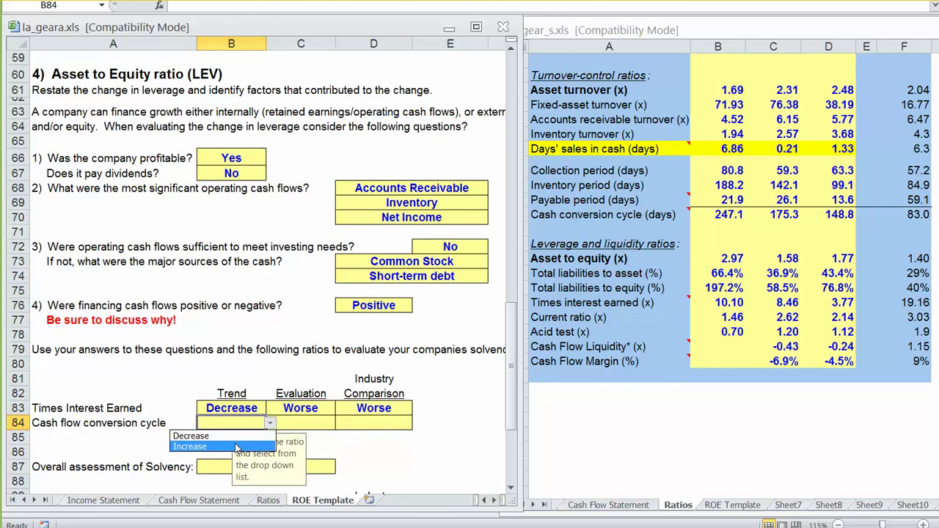
pyautogui.click(236, 436)
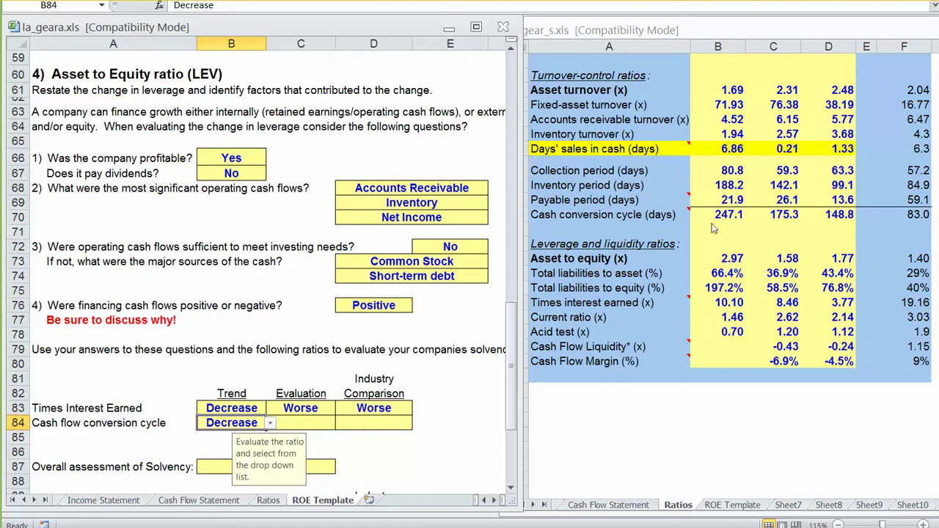
# Step: Rate the cash flow conversion cycle with evaluation Better and industry comparison Worse
pyautogui.click(322, 420)
pyautogui.click(339, 423)
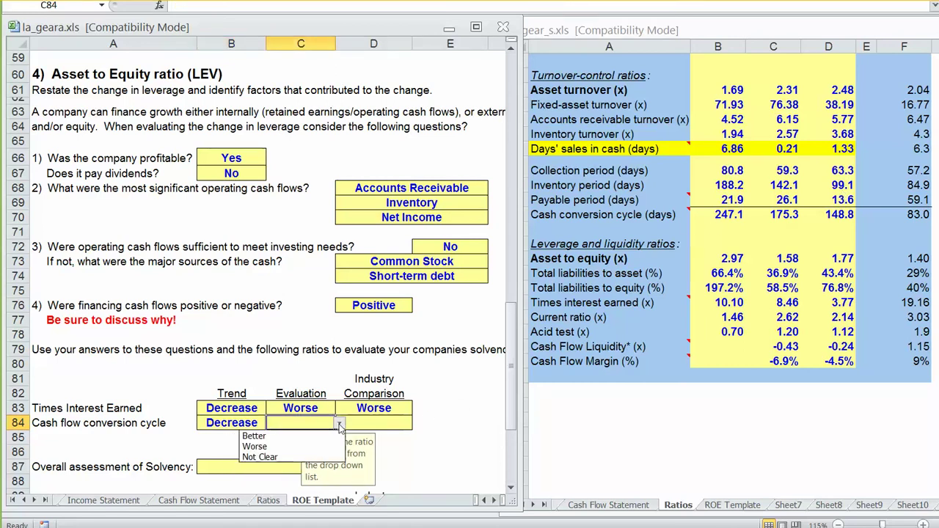
pyautogui.click(312, 437)
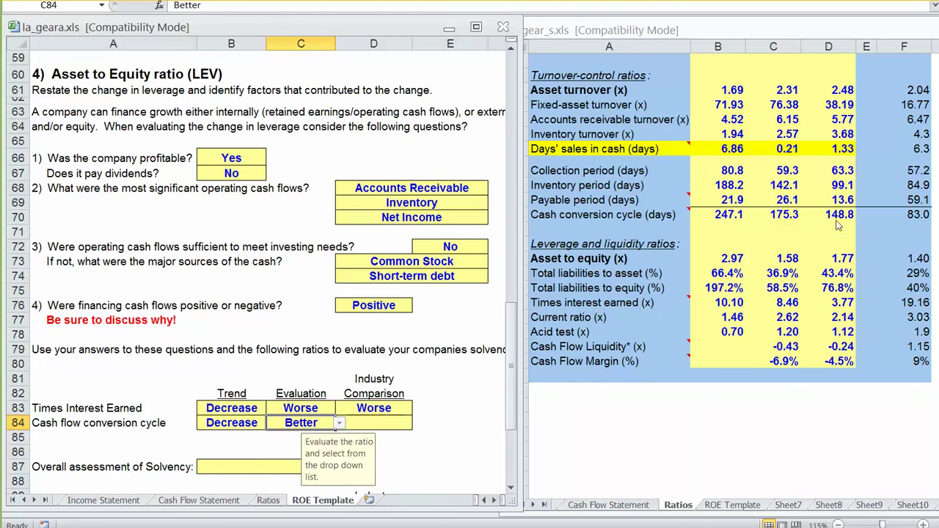
pyautogui.click(406, 426)
pyautogui.click(416, 423)
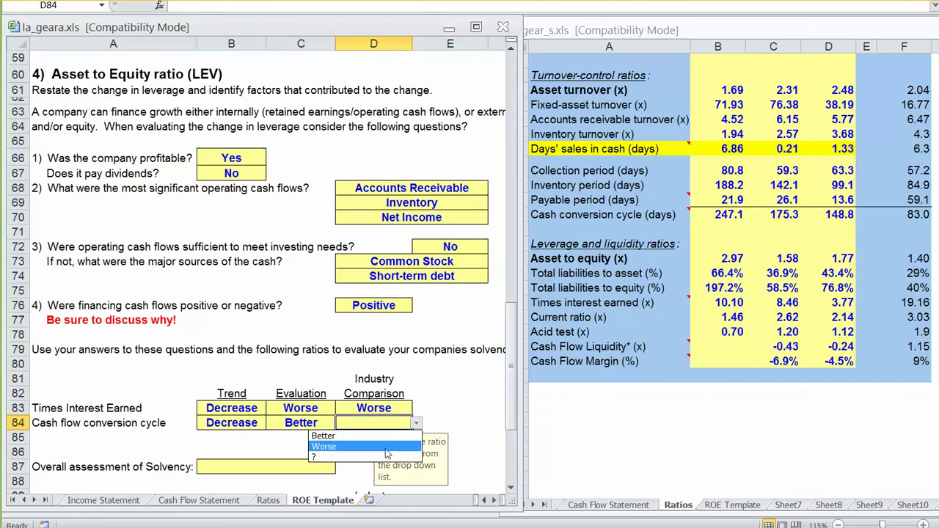
pyautogui.click(389, 447)
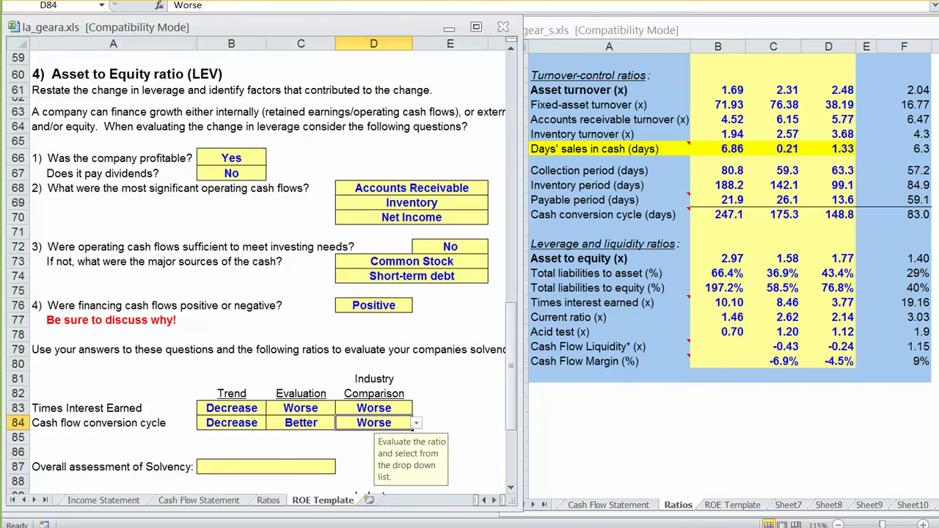
# Step: Review the solution workbook's cash flow statement and asset to equity ratios, and set the overall assessment of Solvency in B87 to Improving, Weak
pyautogui.press('Tab')
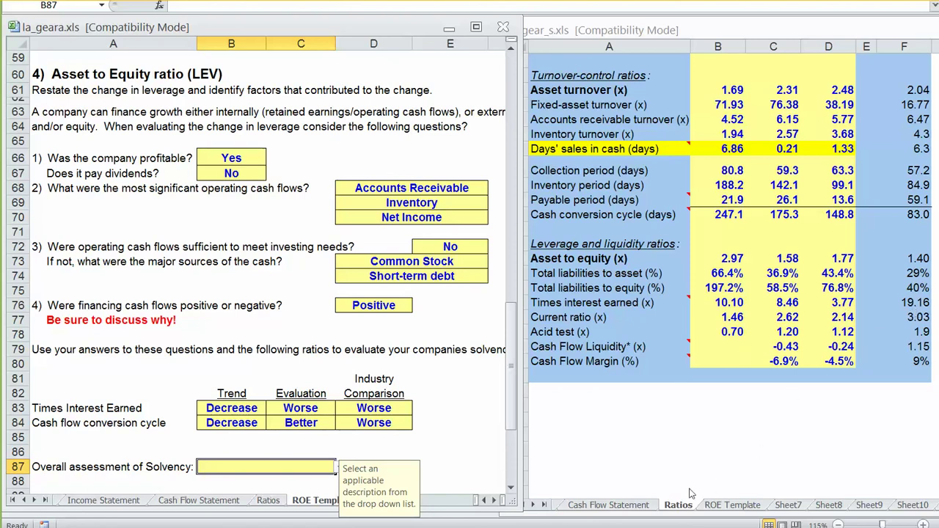
pyautogui.click(642, 512)
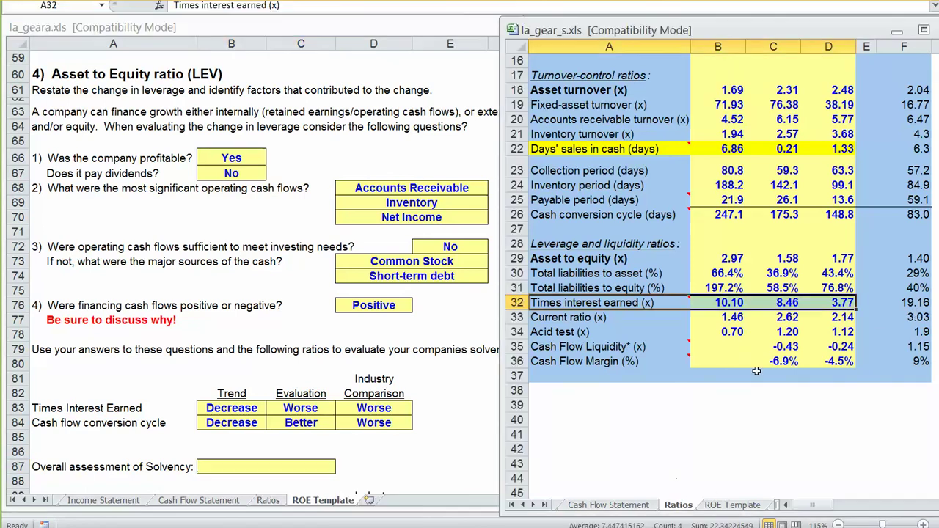
pyautogui.click(644, 506)
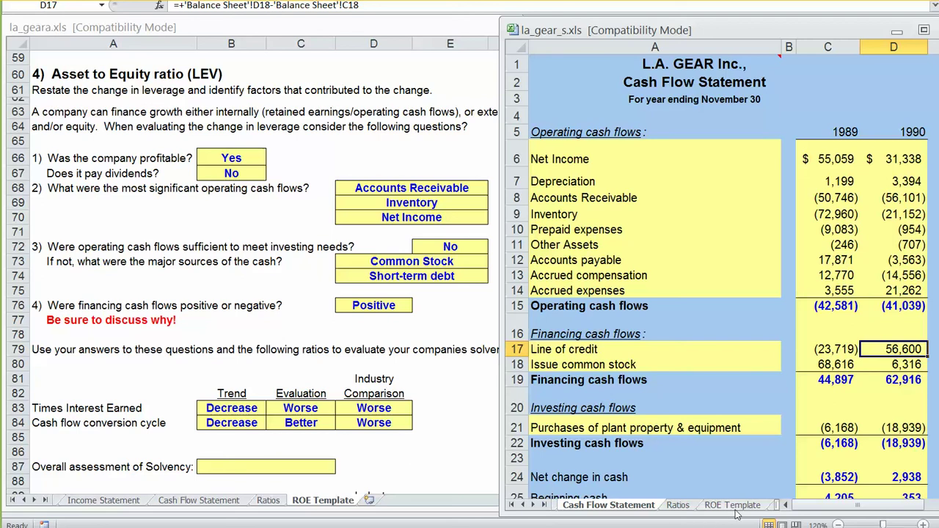
pyautogui.click(682, 505)
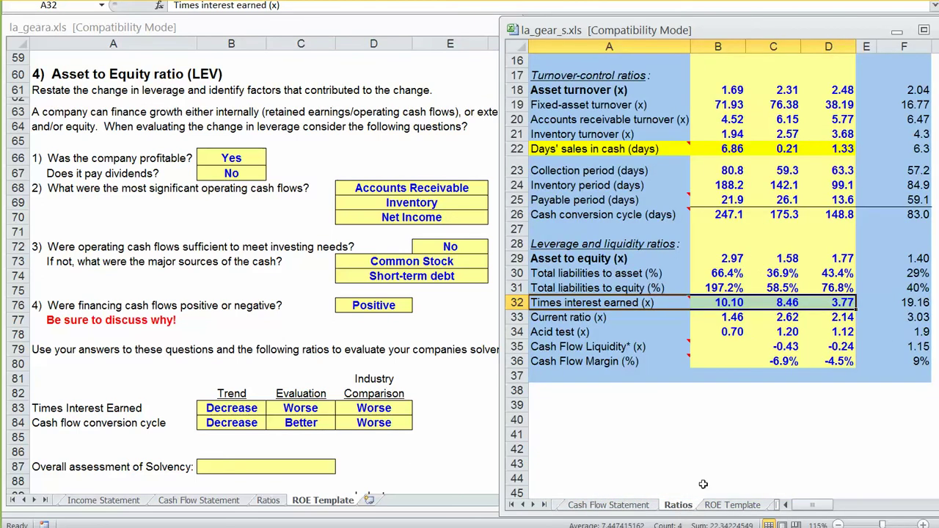
pyautogui.moveTo(717, 258); pyautogui.dragTo(844, 260)
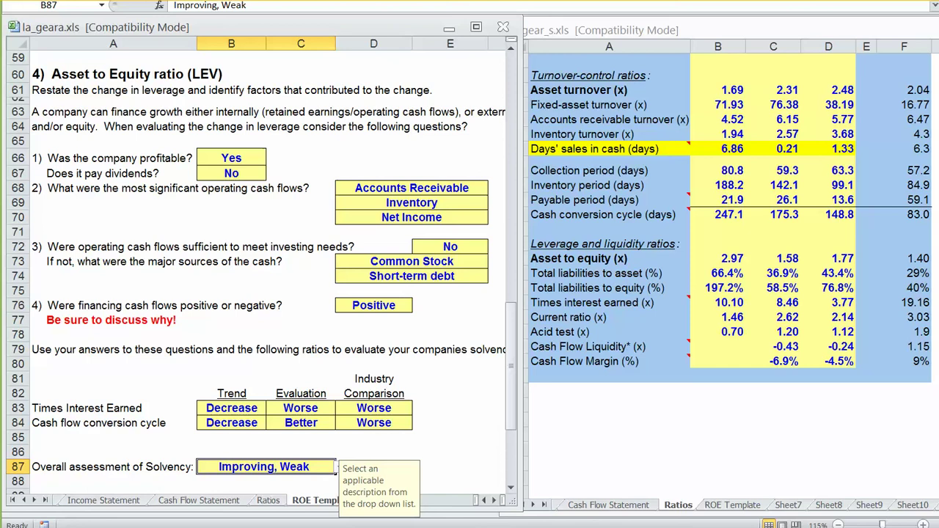
pyautogui.click(450, 423)
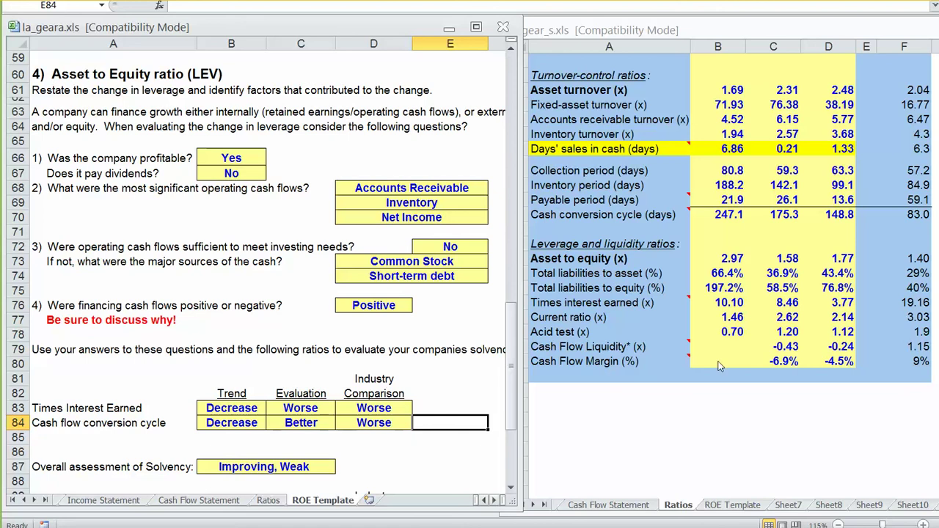
# Step: Switch to the Word solution document and examine the Financial Leverage passages on asset to equity, common stock, operating cash flows and the line of credit
pyautogui.hotkey('alt', 'Tab')
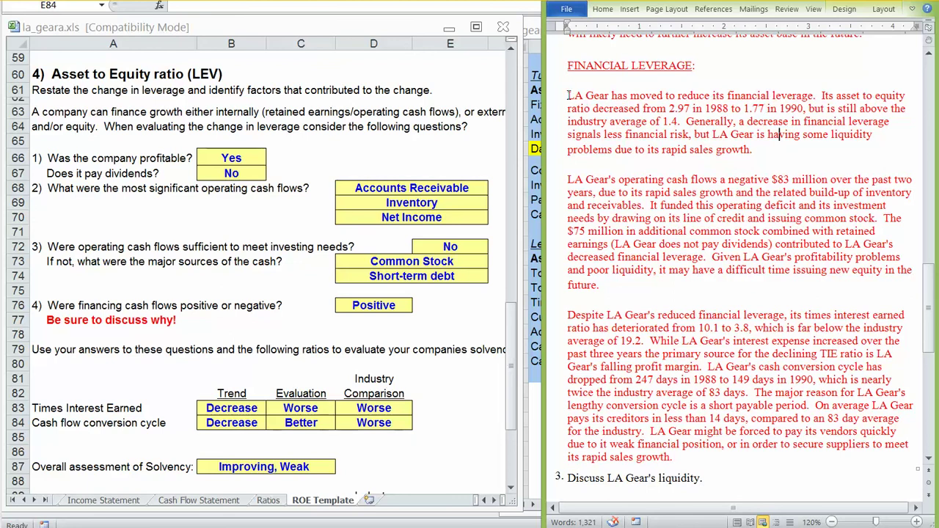
pyautogui.moveTo(569, 95); pyautogui.dragTo(797, 111)
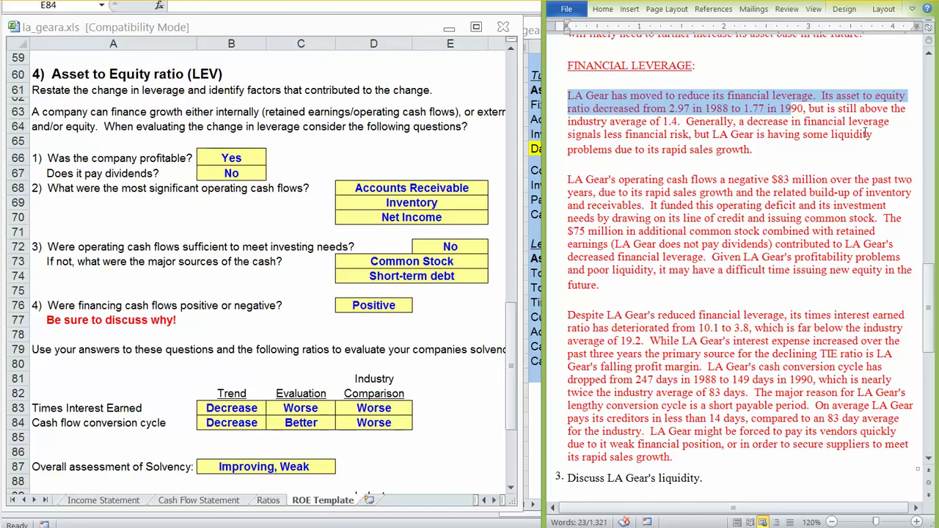
pyautogui.keyDown('ctrl'); pyautogui.click(791, 247); pyautogui.keyUp('ctrl')
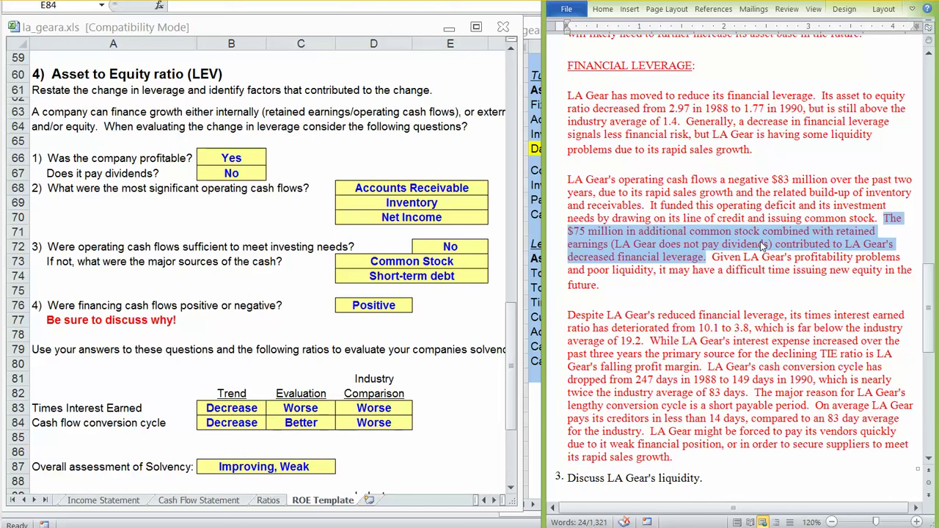
pyautogui.moveTo(648, 208); pyautogui.dragTo(570, 182)
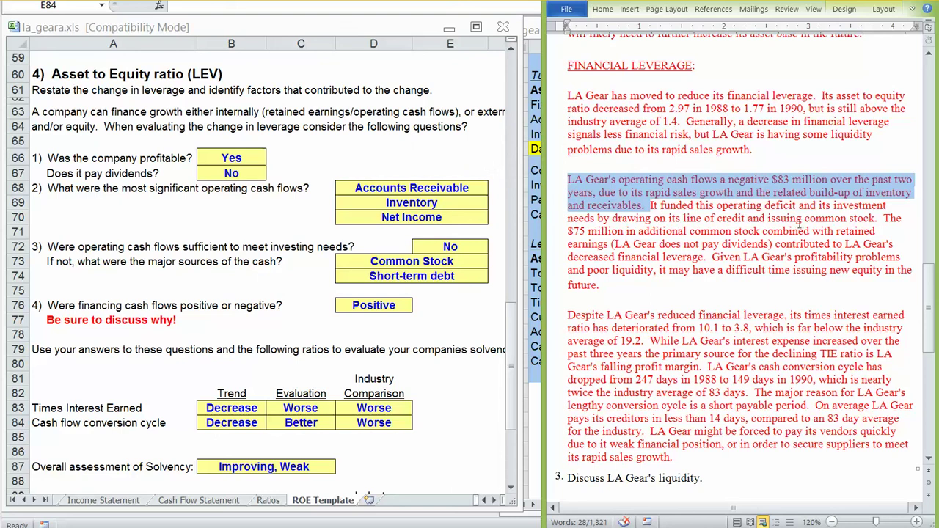
pyautogui.moveTo(746, 218); pyautogui.dragTo(685, 219)
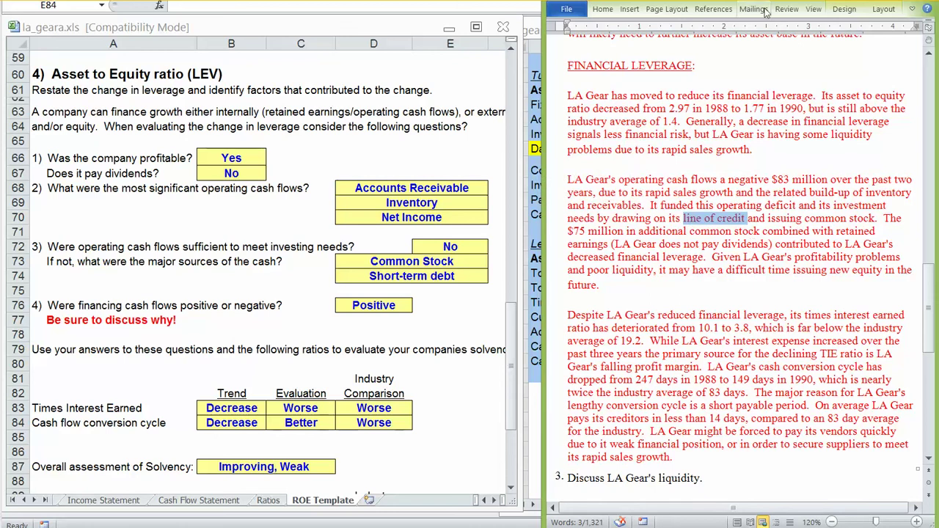
# Step: Switch to the solution workbook in Excel and examine the 1989–1990 net income, common stock issue and line of credit on the cash flow statement
pyautogui.hotkey('alt', 'Tab')
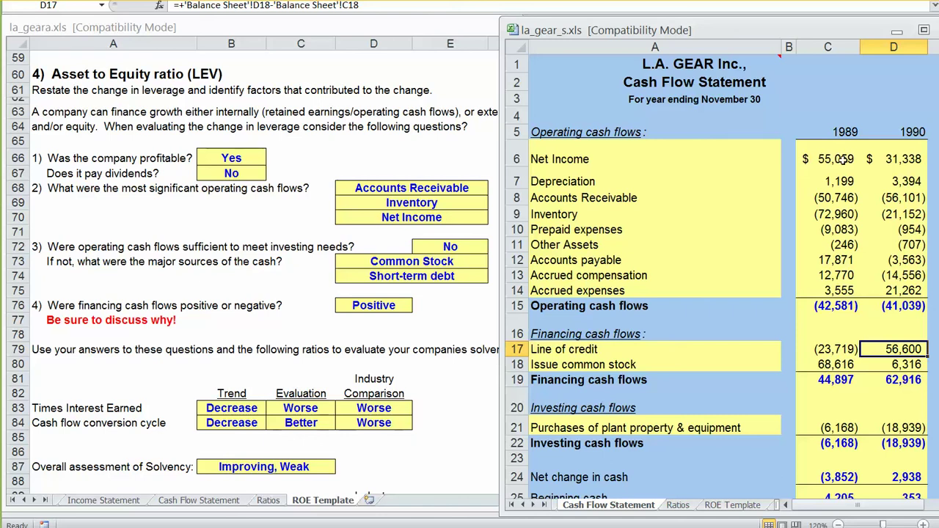
pyautogui.moveTo(831, 156); pyautogui.dragTo(897, 157)
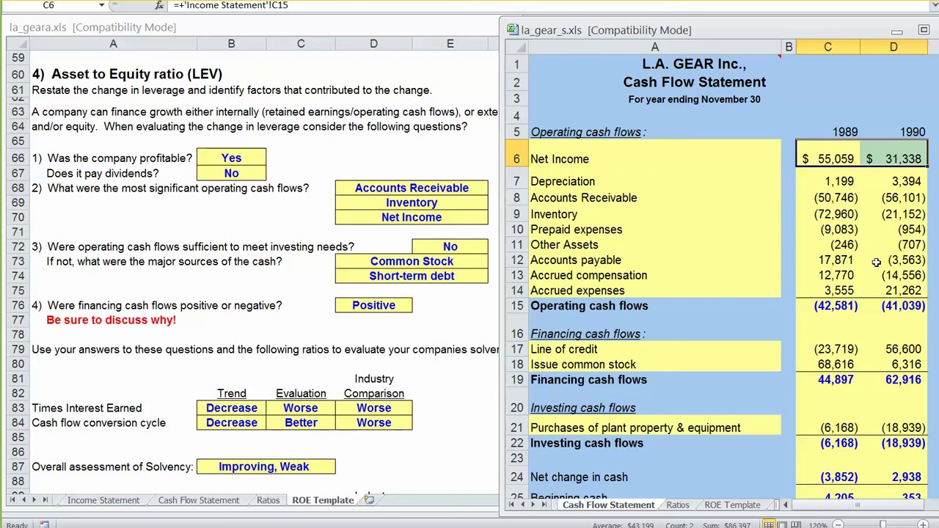
pyautogui.click(839, 368)
pyautogui.moveTo(839, 367); pyautogui.dragTo(875, 364)
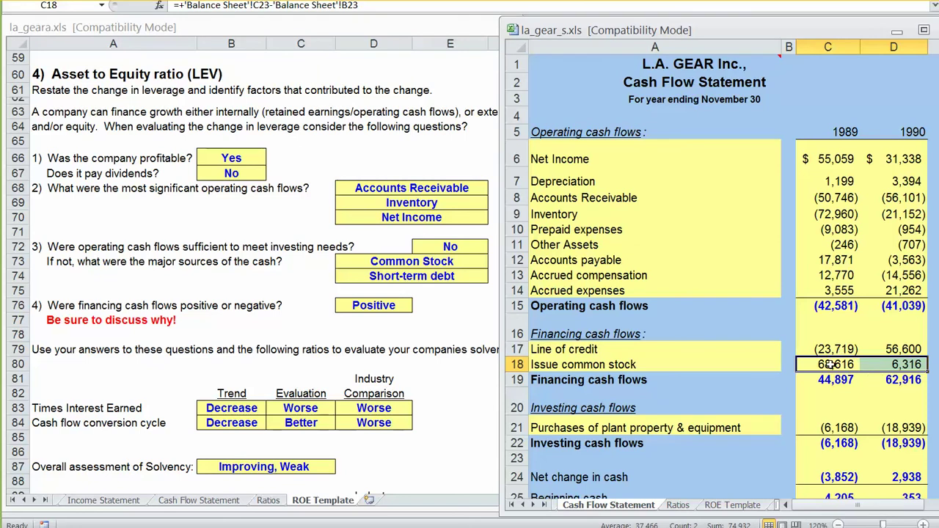
pyautogui.moveTo(818, 349); pyautogui.dragTo(896, 349)
pyautogui.click(831, 163)
pyautogui.moveTo(855, 163); pyautogui.dragTo(897, 160)
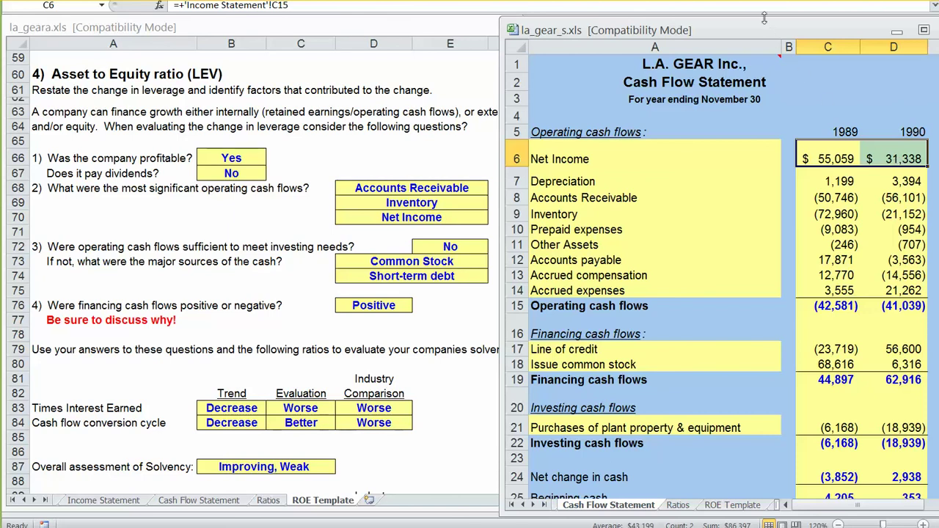
# Step: Return to the Word document and review the Financial Leverage paragraph explaining LA Gear's negative operating cash flows
pyautogui.hotkey('alt', 'Tab')
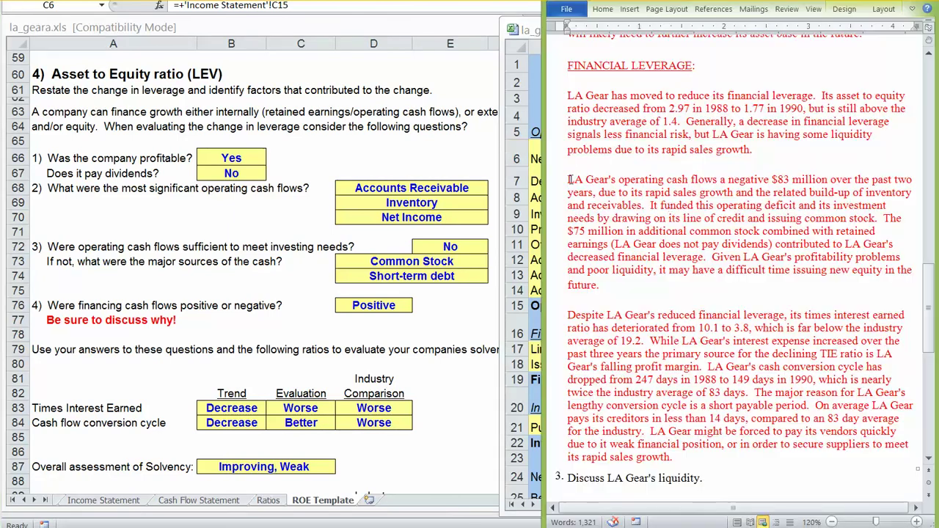
pyautogui.moveTo(568, 179); pyautogui.dragTo(646, 205)
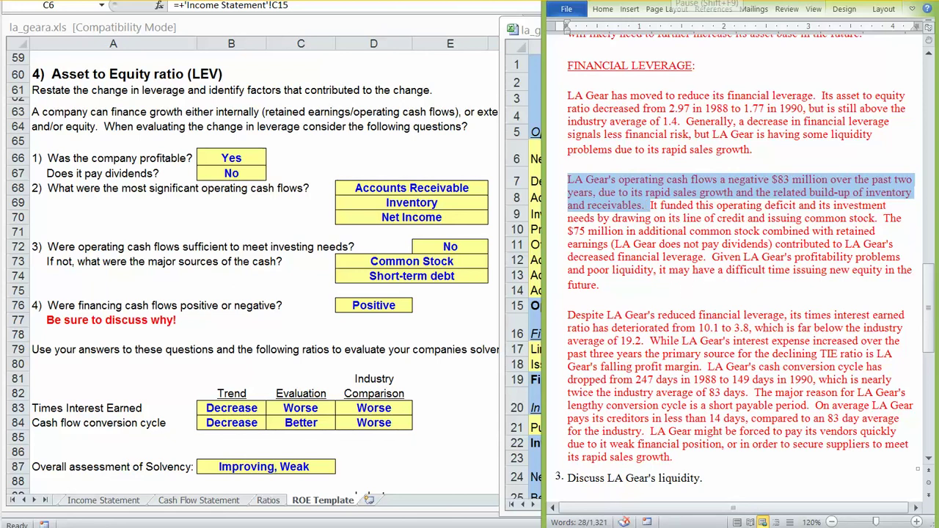
pyautogui.click(755, 97)
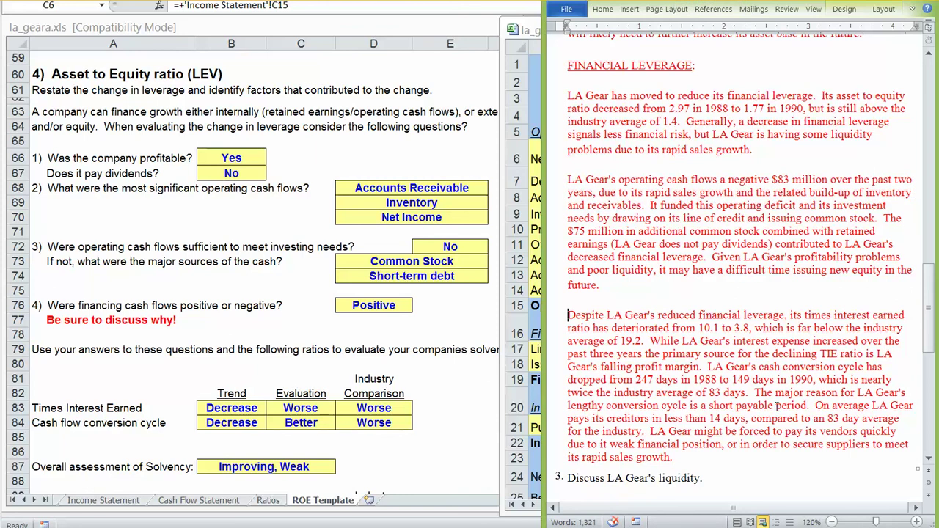